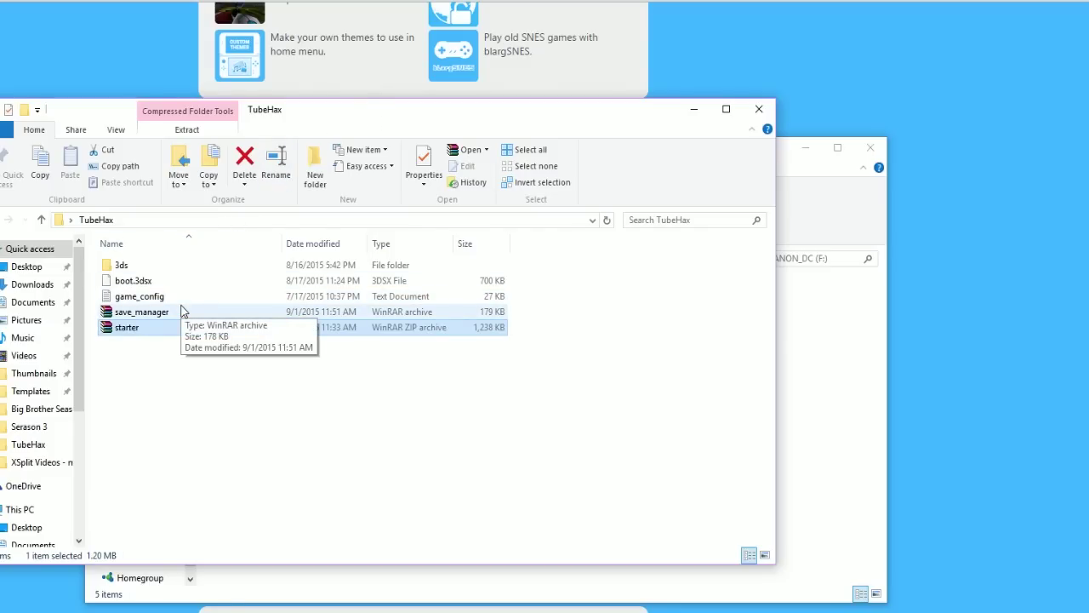
Open the save_manager archive, dismiss the licence reminder, and select the save_manager folder inside its 3ds folder.
click(143, 314)
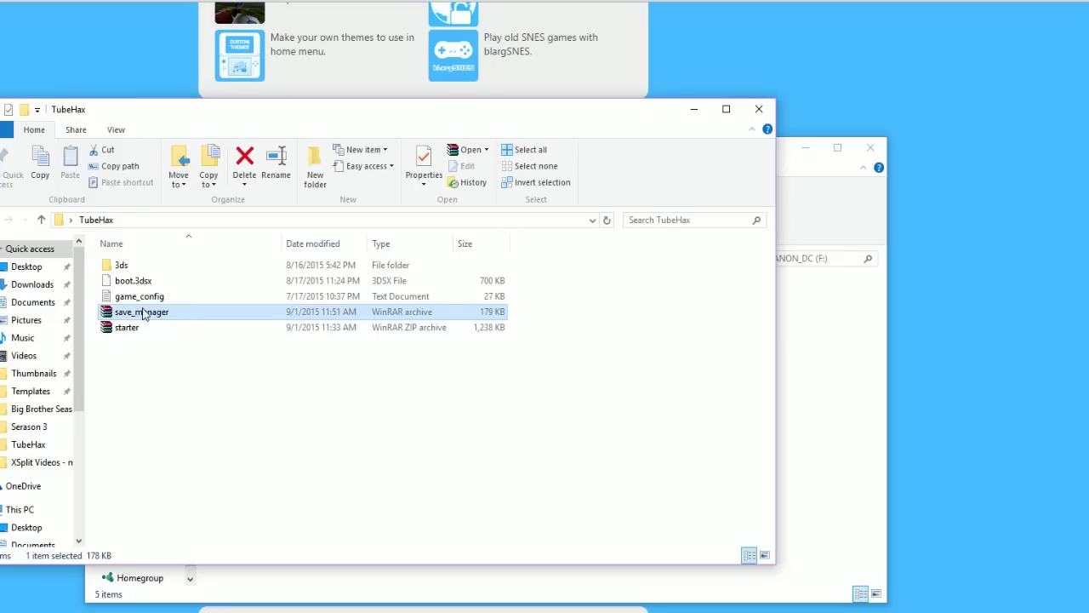
double_click(139, 315)
click(15, 174)
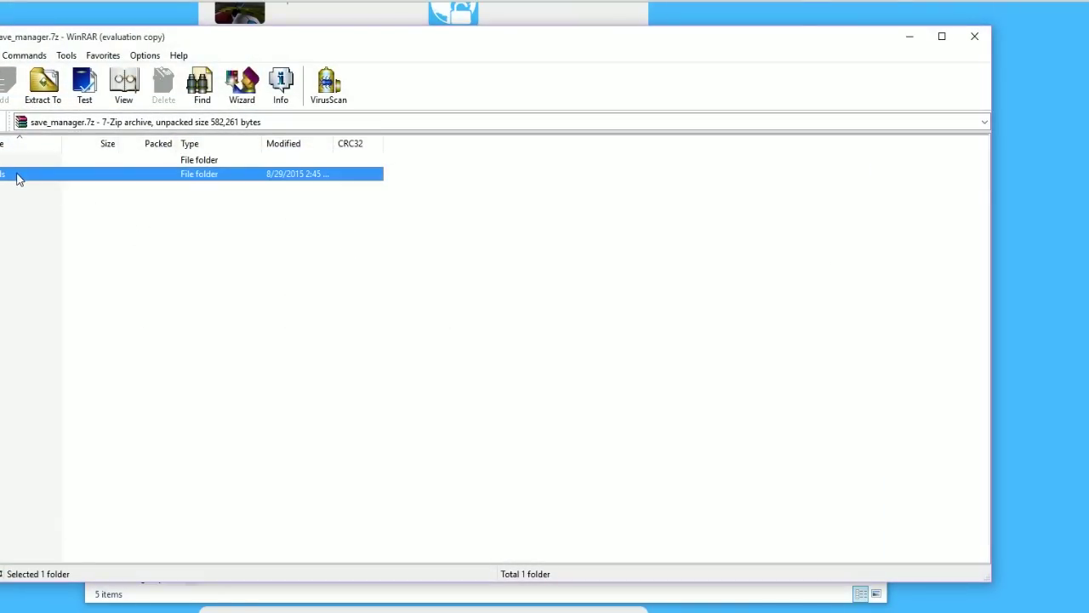
click(592, 251)
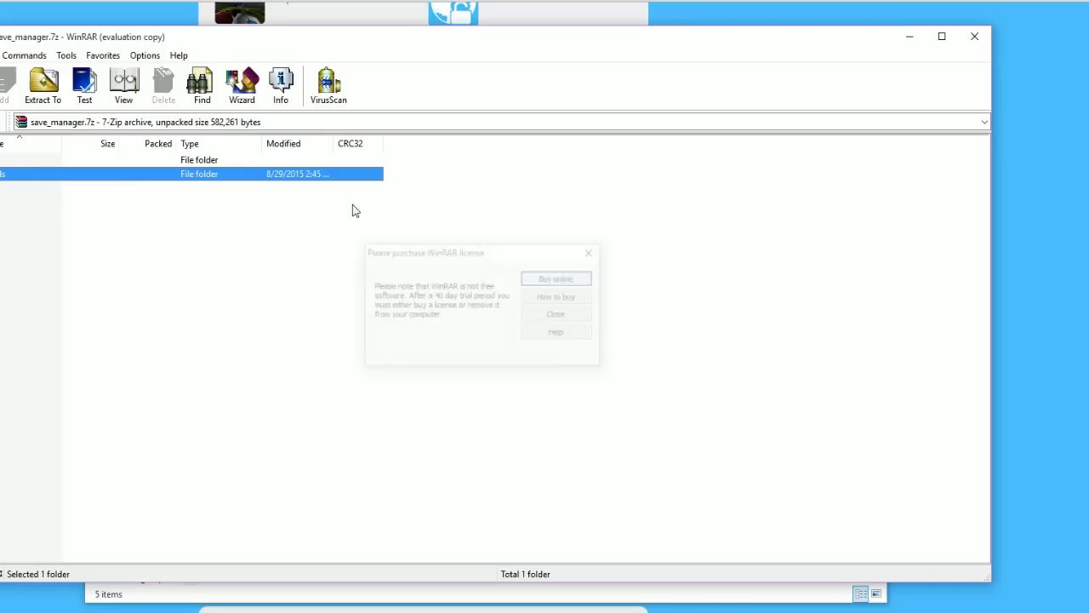
double_click(54, 179)
click(50, 176)
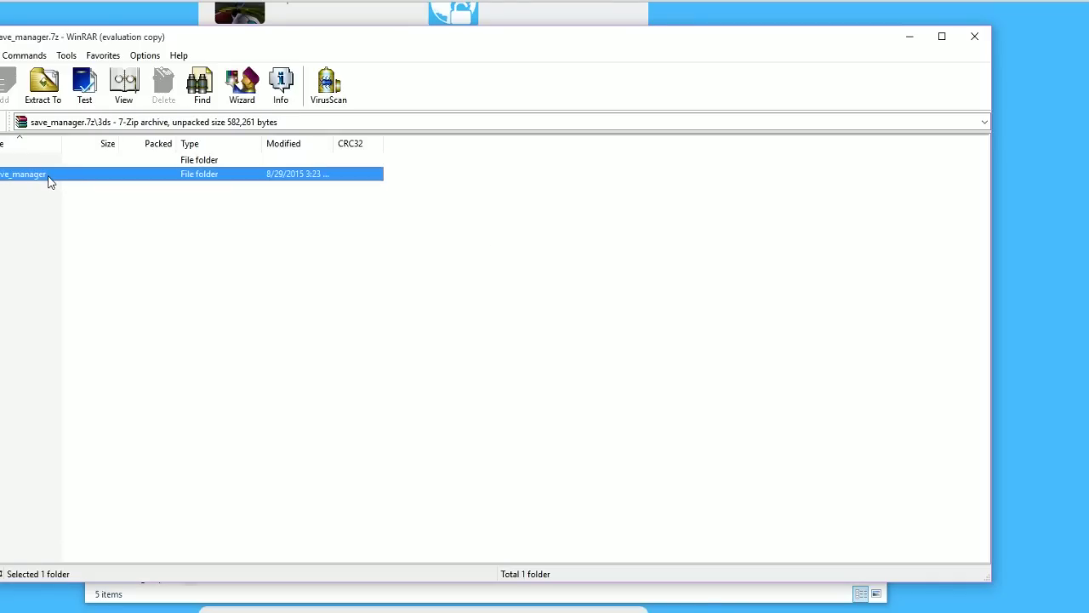
Extract the selected folder into the desktop's TubeHax folder and close the archive.
click(48, 86)
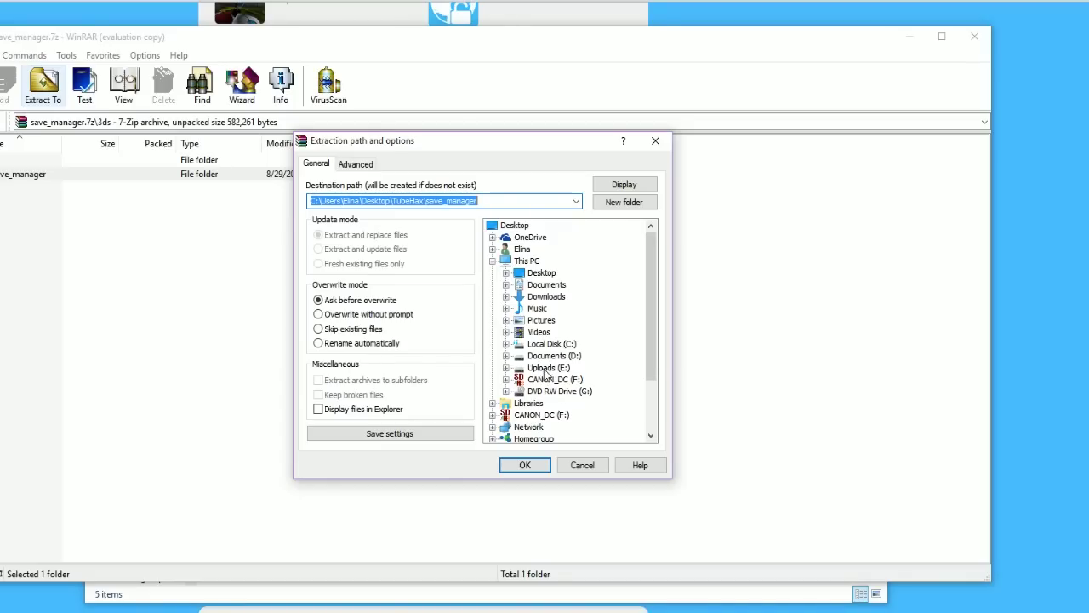
scroll(549, 375, down, 1)
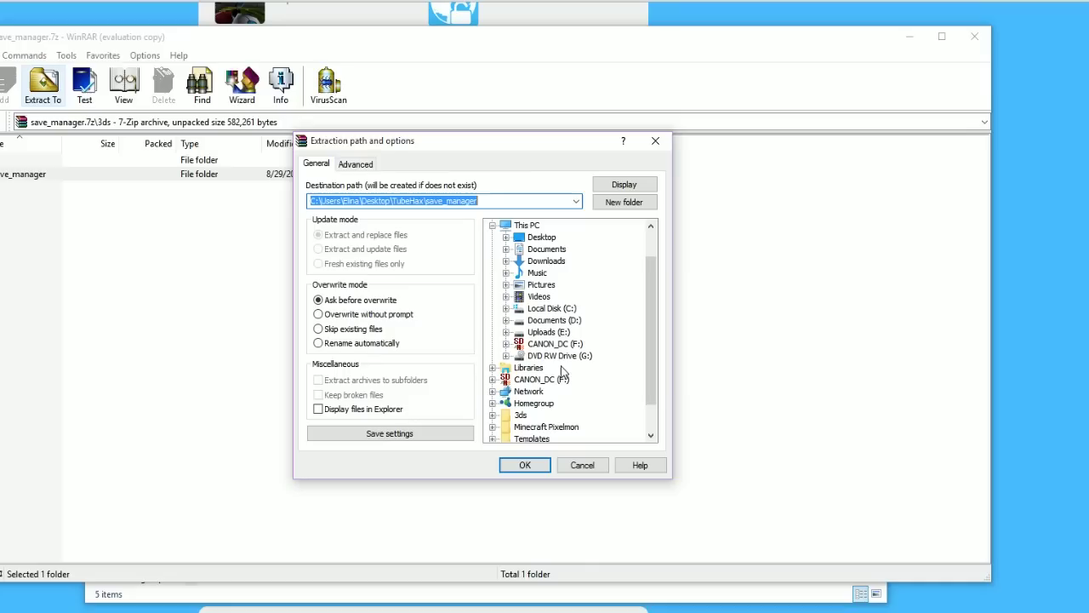
scroll(562, 368, up, 1)
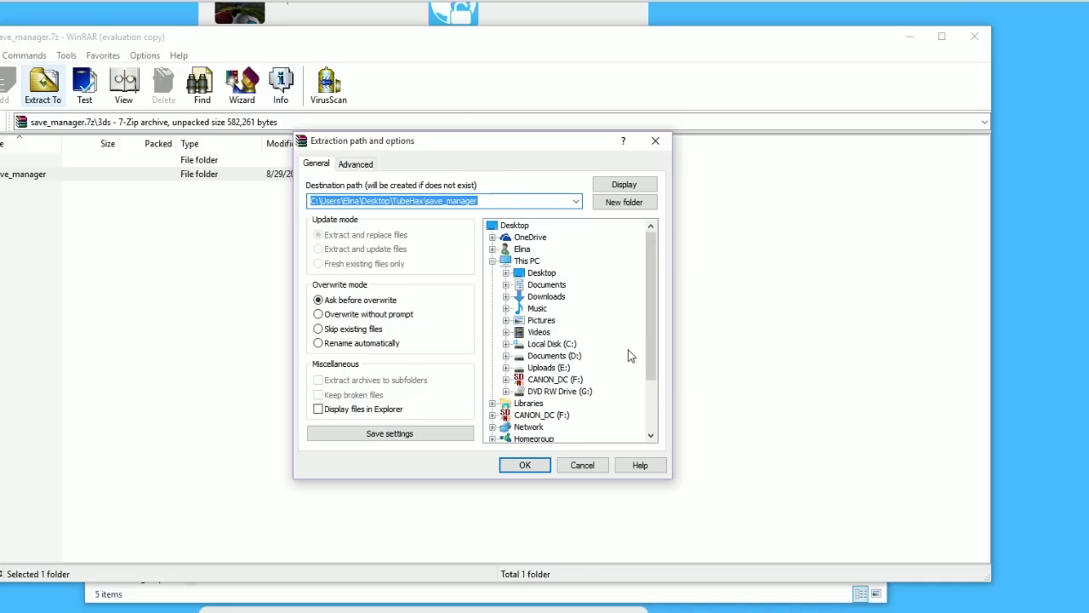
click(509, 274)
click(556, 332)
click(524, 466)
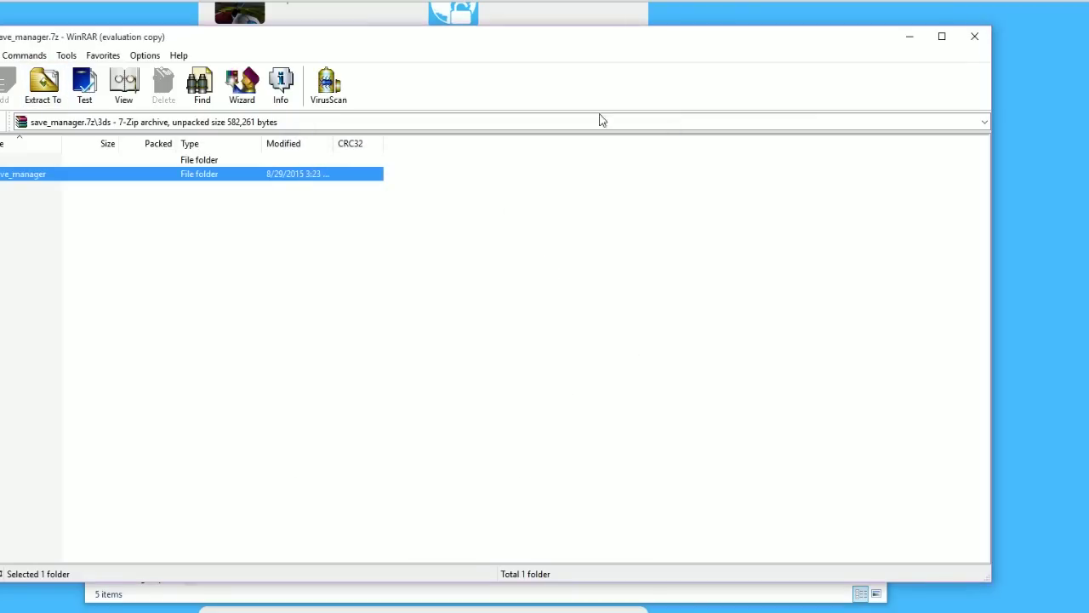
click(975, 36)
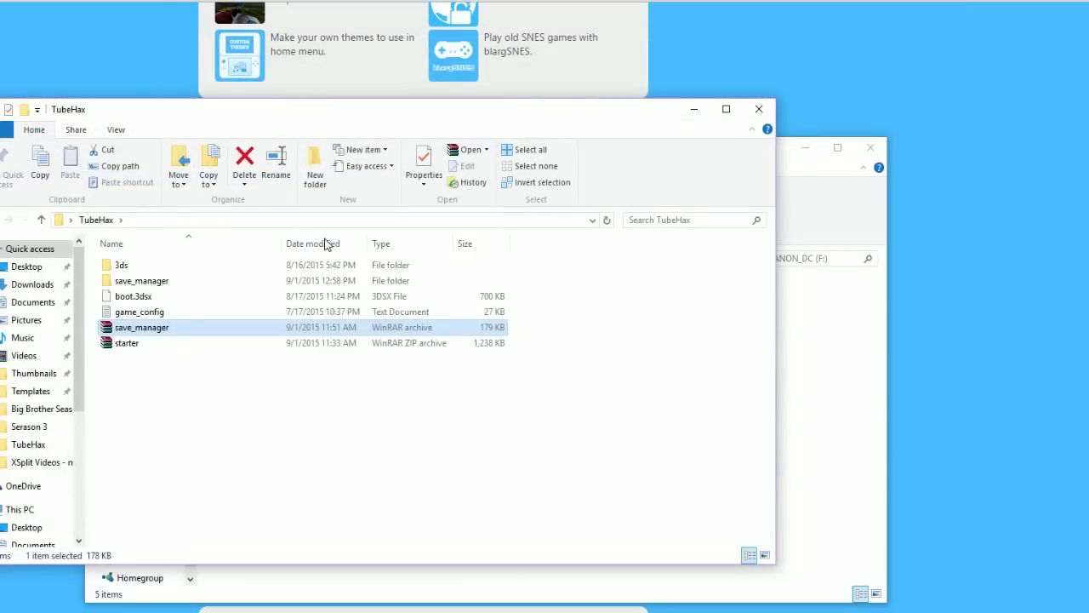
Try to copy the extracted save_manager folder from TubeHax into the 3ds folder on CANON_DC (F:).
click(176, 279)
click(797, 370)
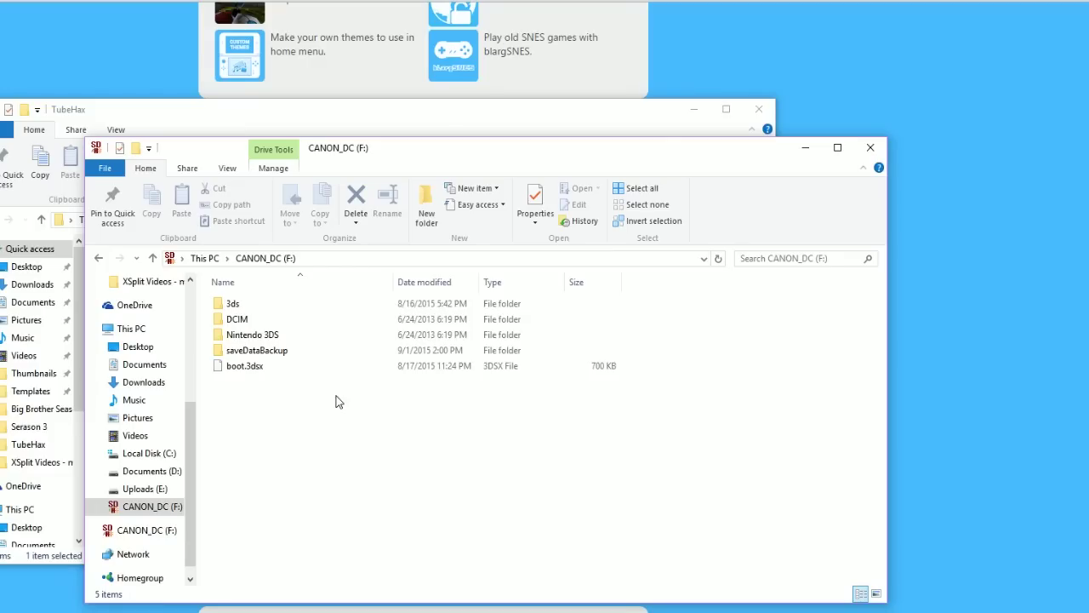
double_click(233, 304)
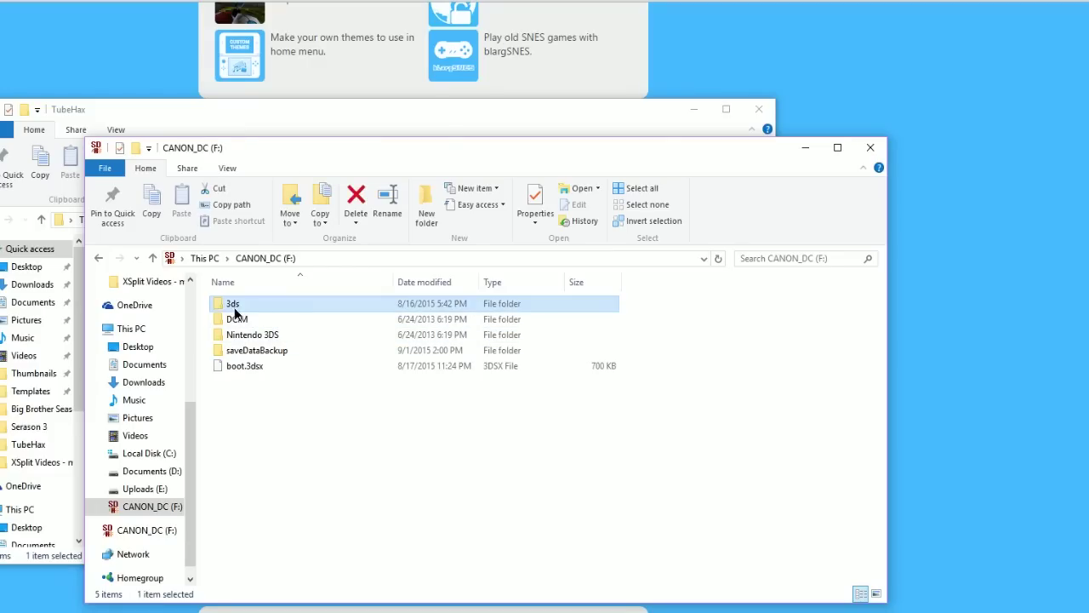
click(140, 127)
click(155, 284)
drag(154, 279, 807, 433)
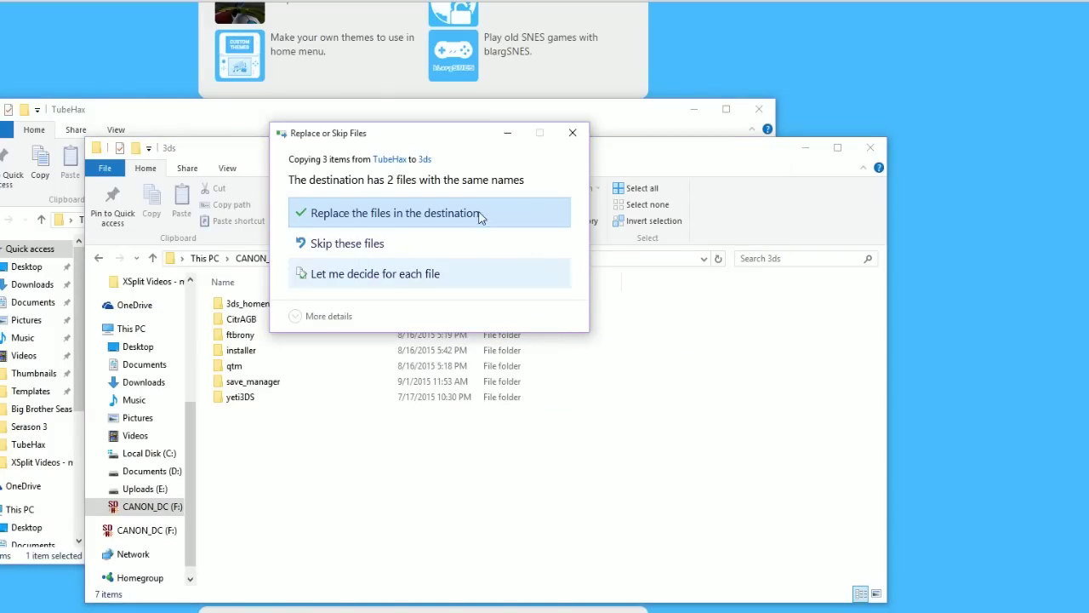
click(572, 133)
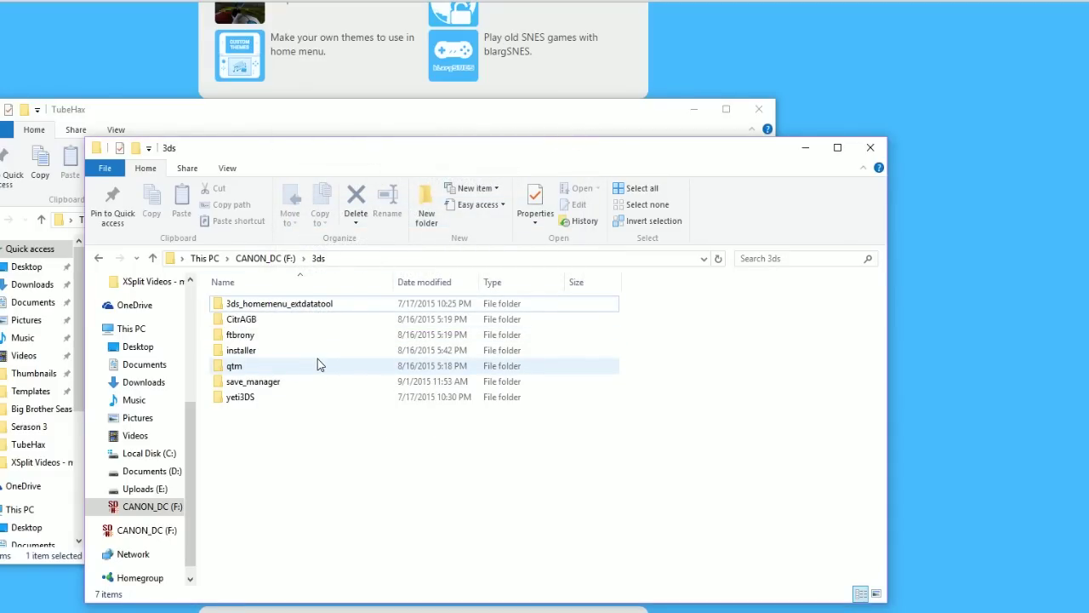
Eject the CANON_DC (F:) memory card.
right_click(141, 509)
click(176, 395)
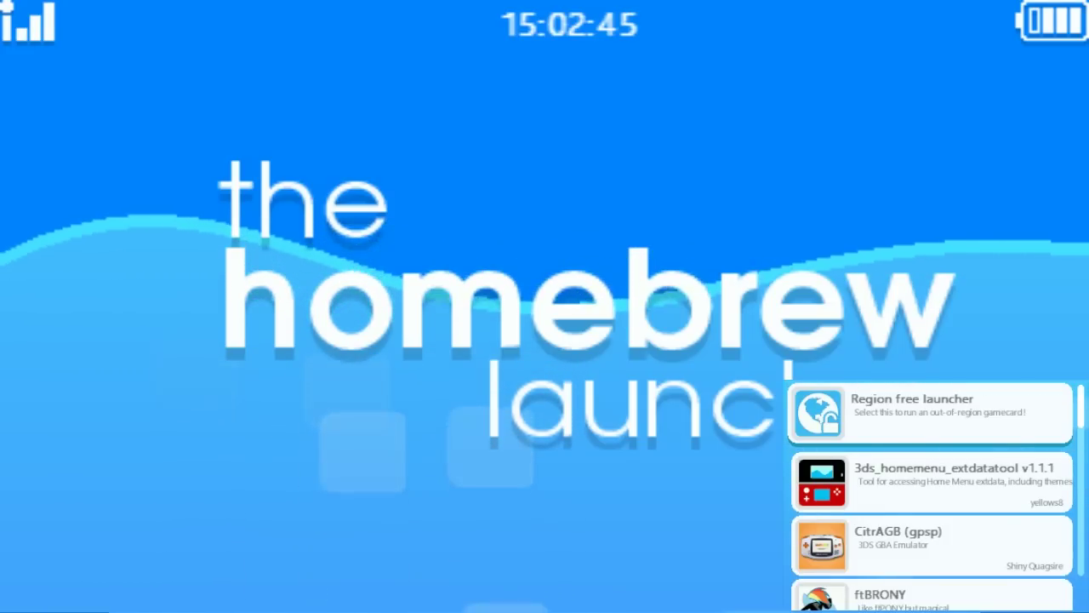
Launch save_manager from the homebrew launcher's application list.
key(Down)
key(Down)
key(Down)
key(Down)
key(Down)
key(Down)
key(Down)
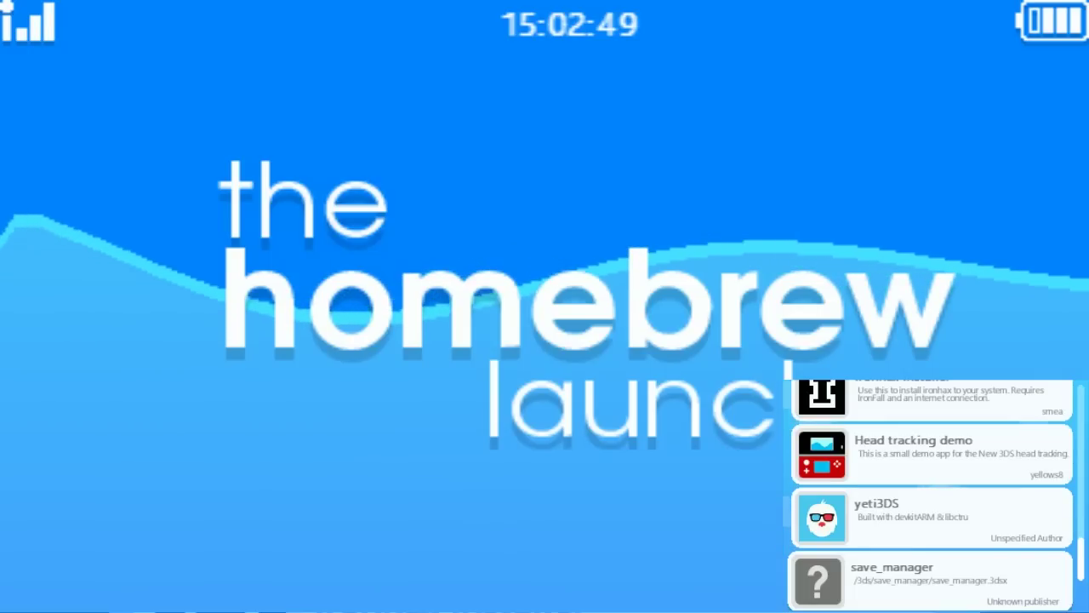
key(a)
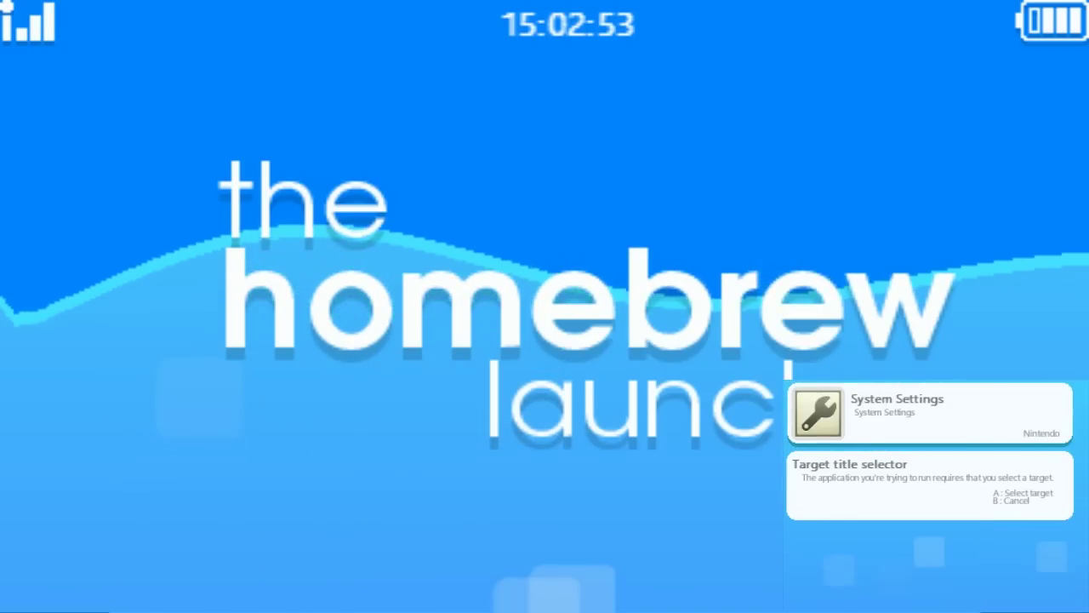
Look through the available target titles and choose Pokémon Omega Ruby as the target for save_manager.
key(Right)
key(Left)
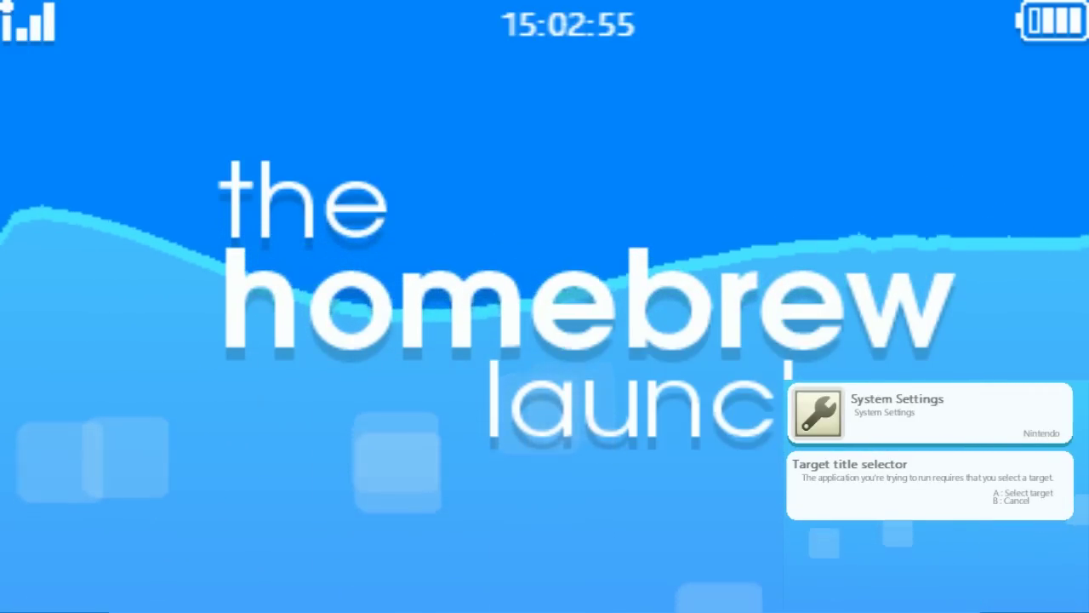
key(Right)
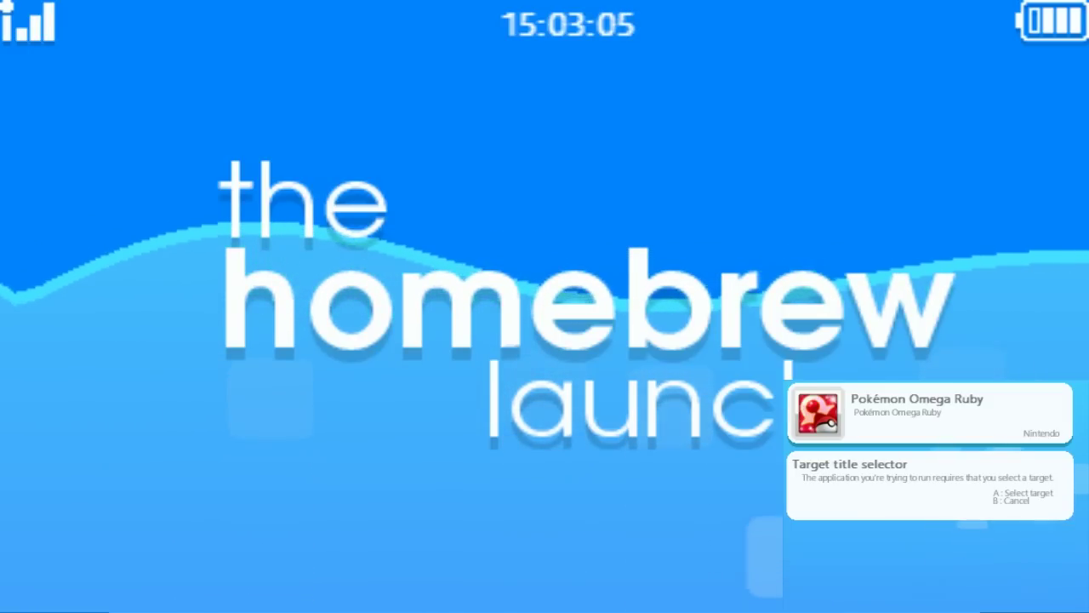
key(Right)
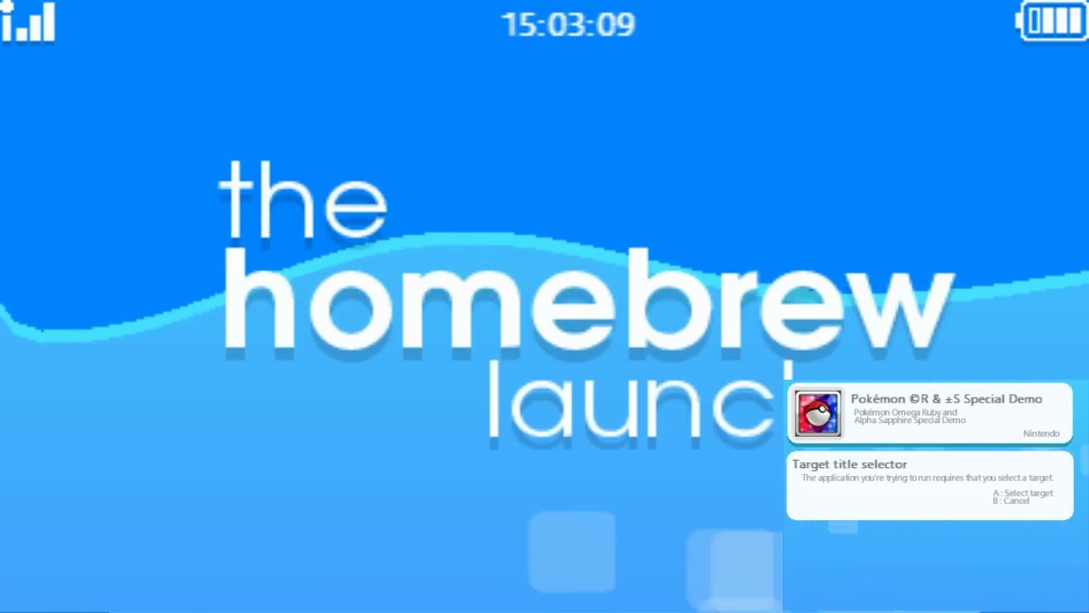
key(Right)
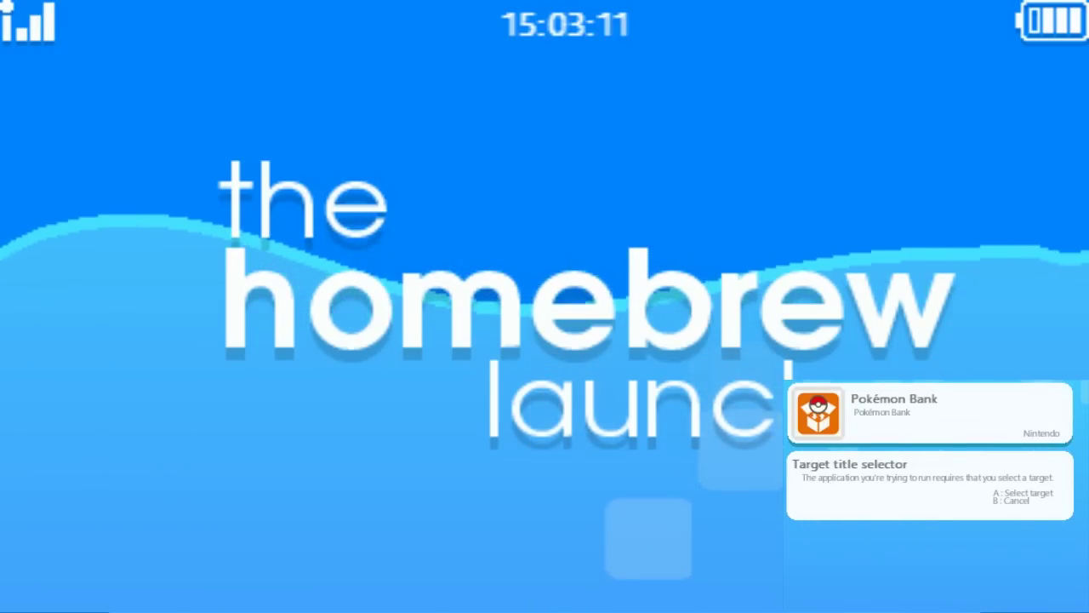
key(Right)
key(Left)
key(Left)
key(Left)
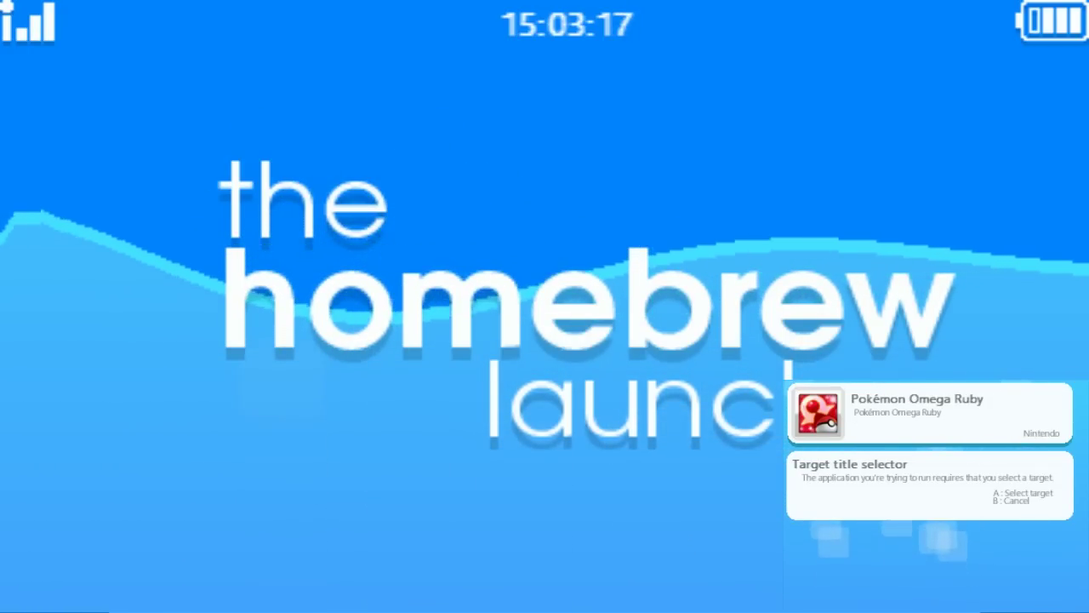
key(a)
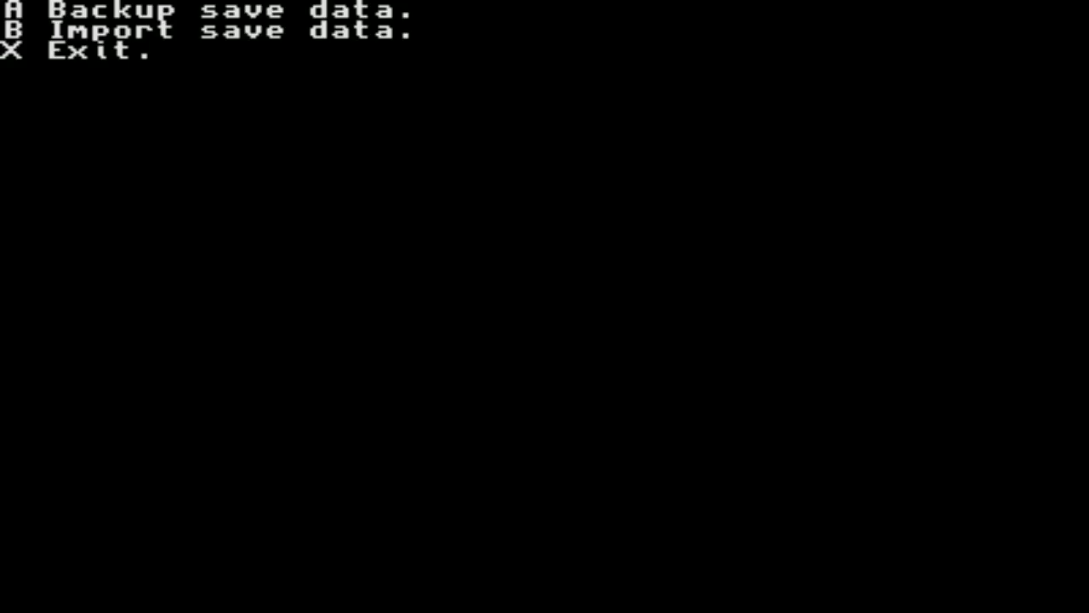
Back up the game's save data, exit save_manager, and reboot the console into the home menu.
key(a)
key(x)
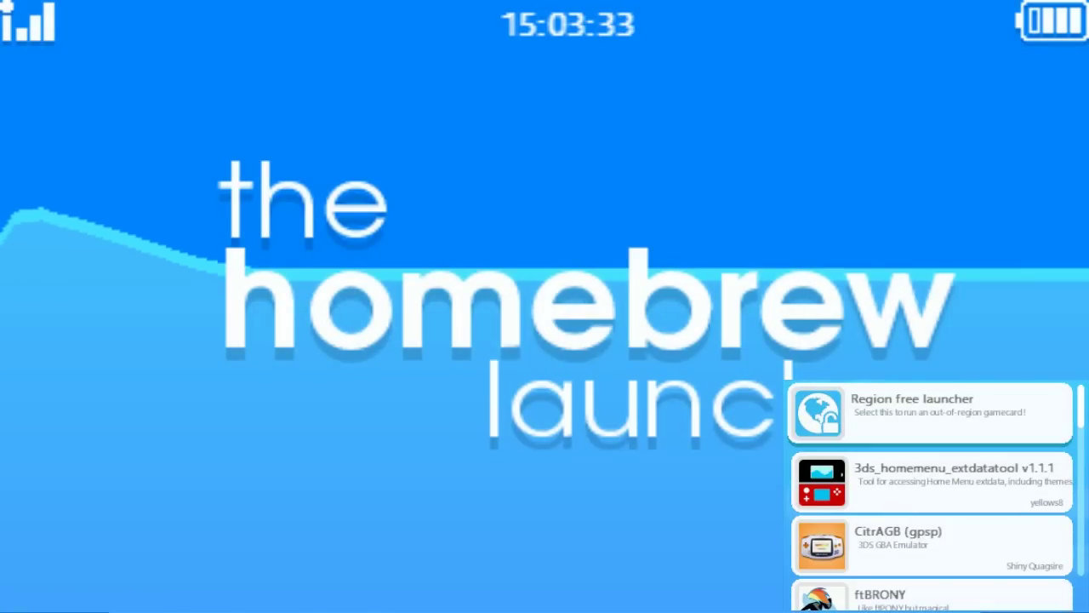
key(Return)
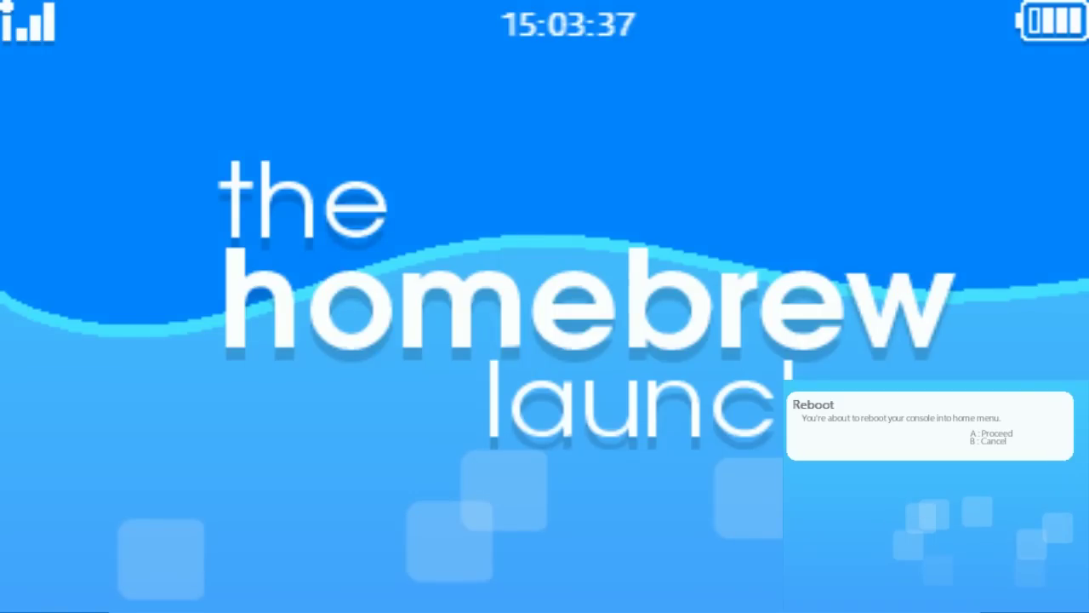
key(Return)
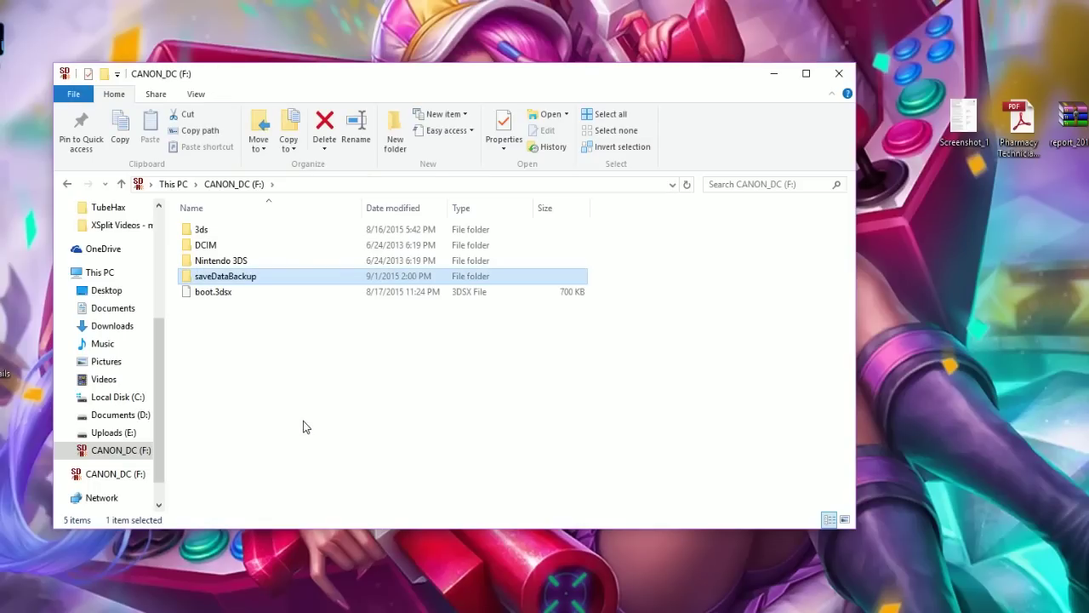
Copy the main file from the saveDataBackup folder on CANON_DC (F:) to the desktop.
double_click(245, 279)
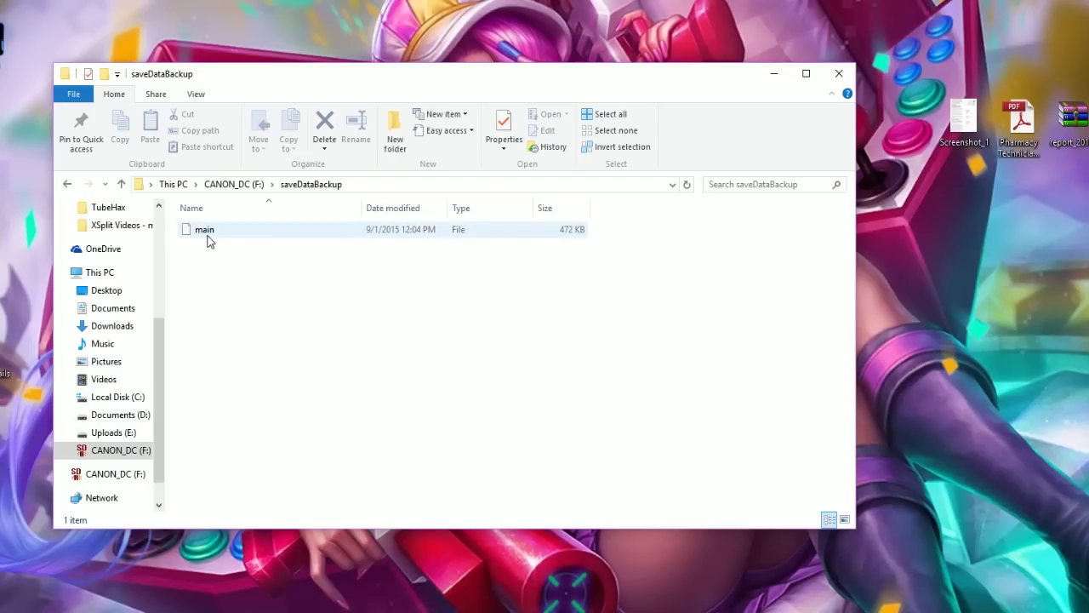
right_click(208, 240)
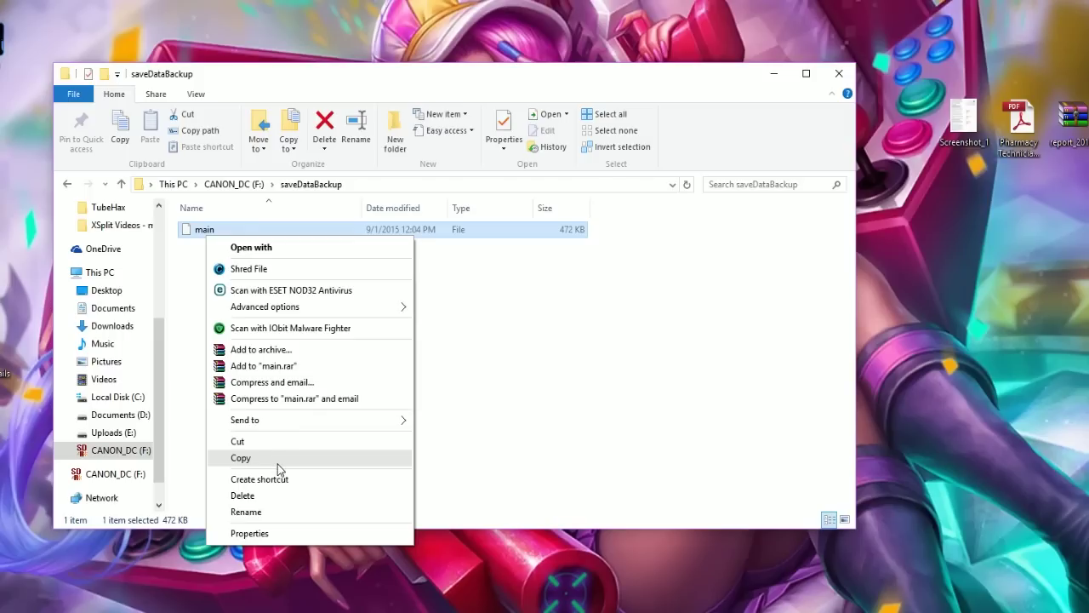
click(241, 457)
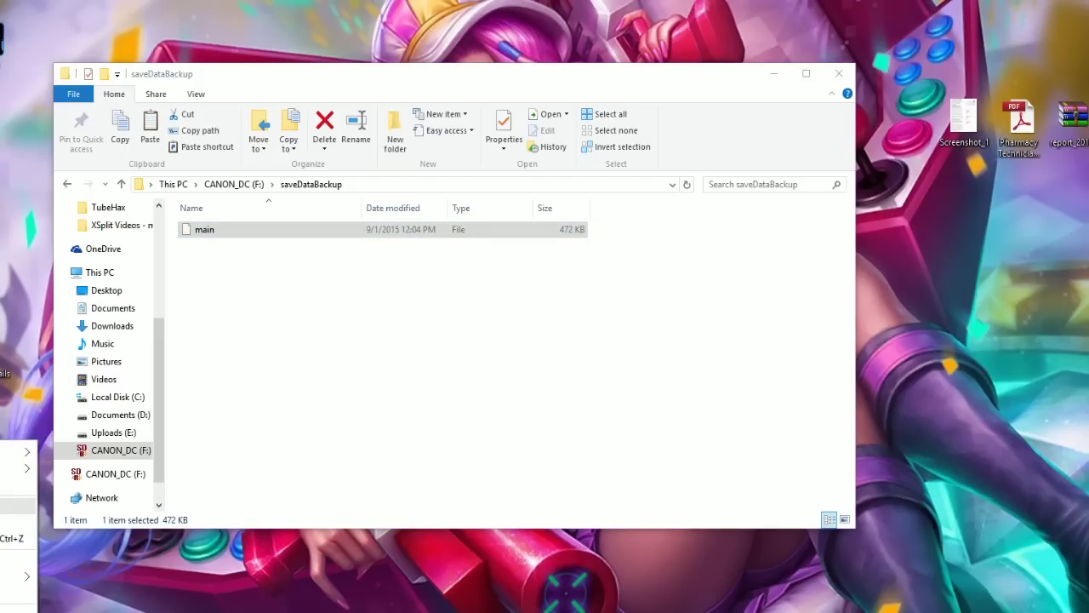
click(19, 505)
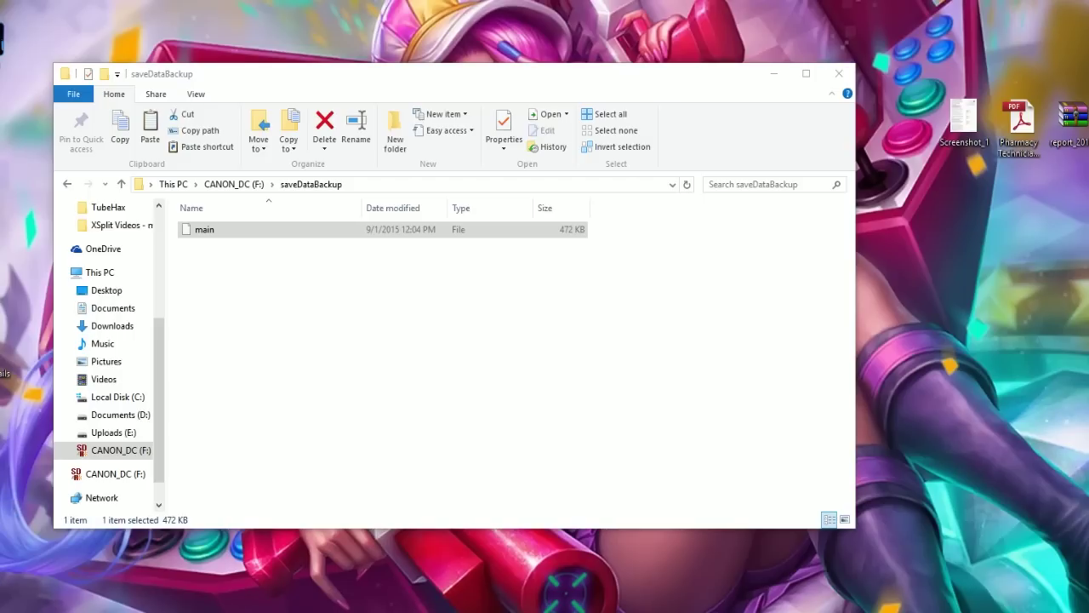
click(257, 324)
click(251, 327)
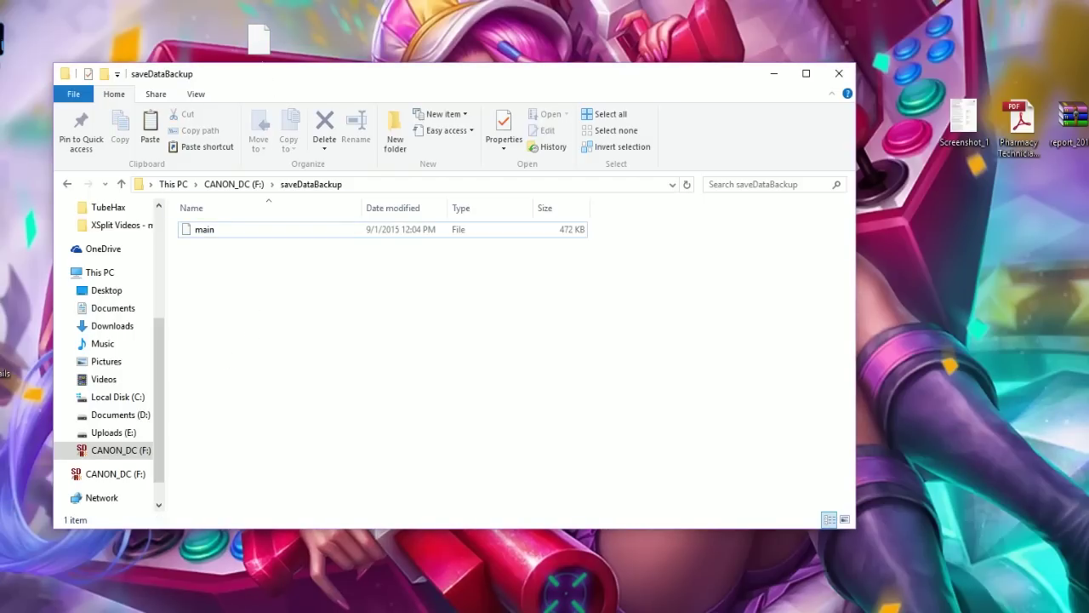
Switch to PKHeX and load the main save file from the saveDataBackup folder on CANON_DC (F:).
drag(475, 201, 354, 274)
click(345, 220)
click(376, 236)
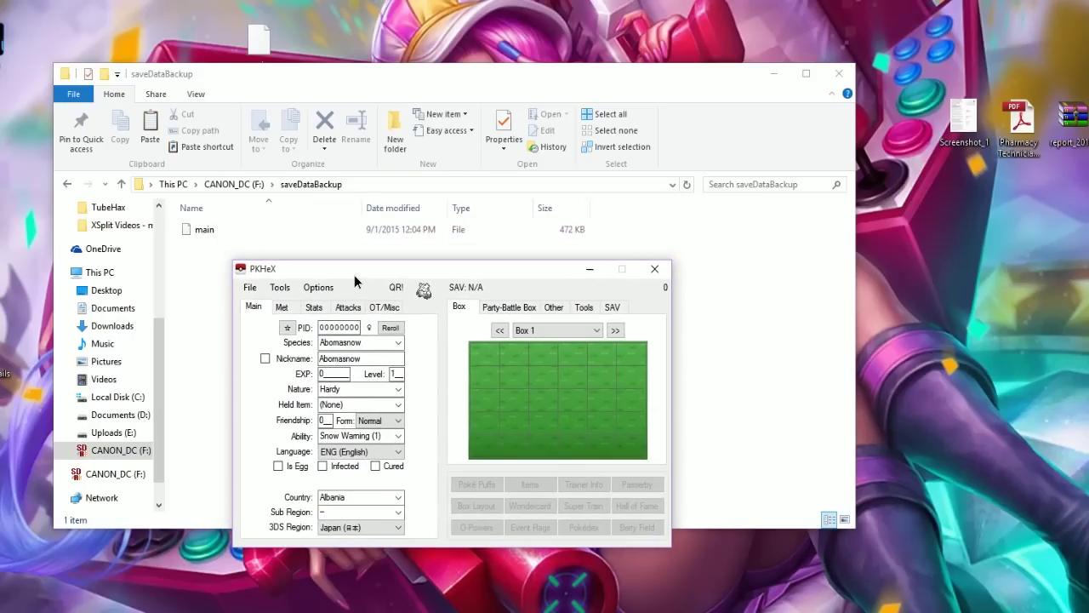
click(251, 288)
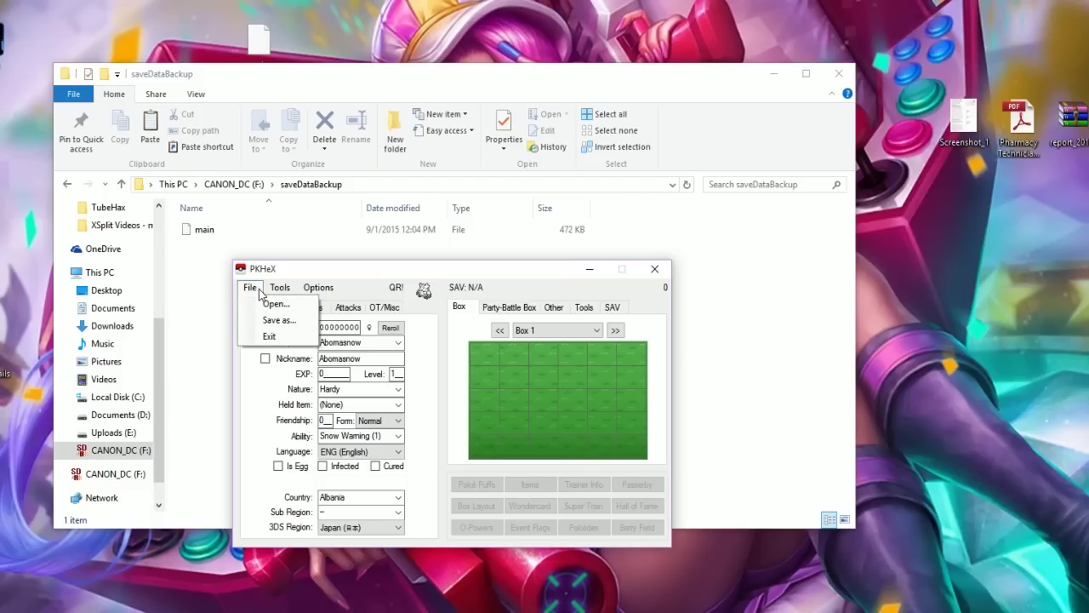
click(274, 303)
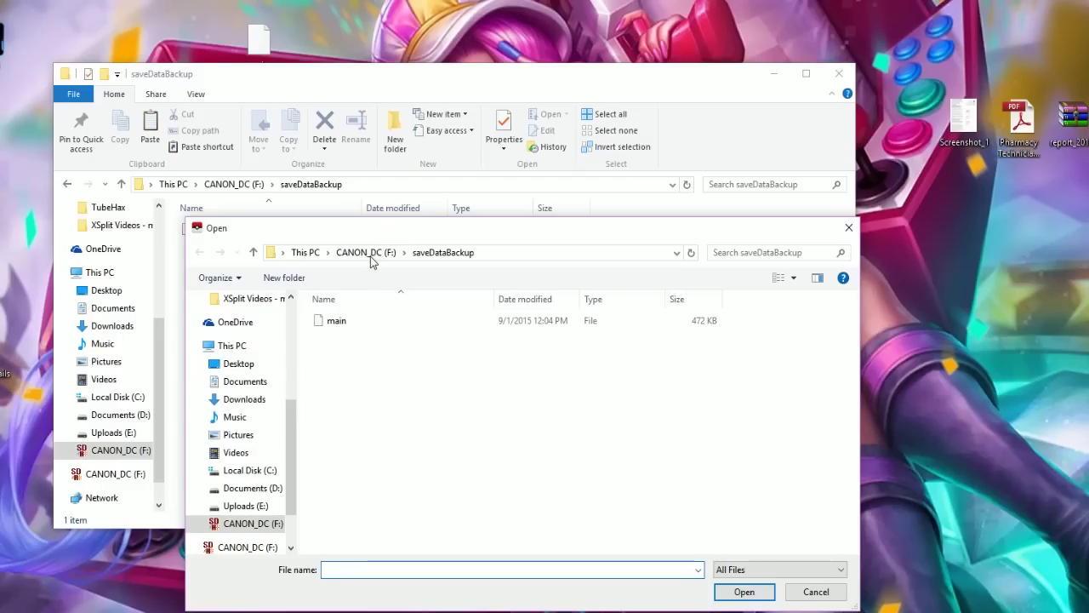
click(367, 253)
double_click(356, 368)
click(337, 322)
click(741, 591)
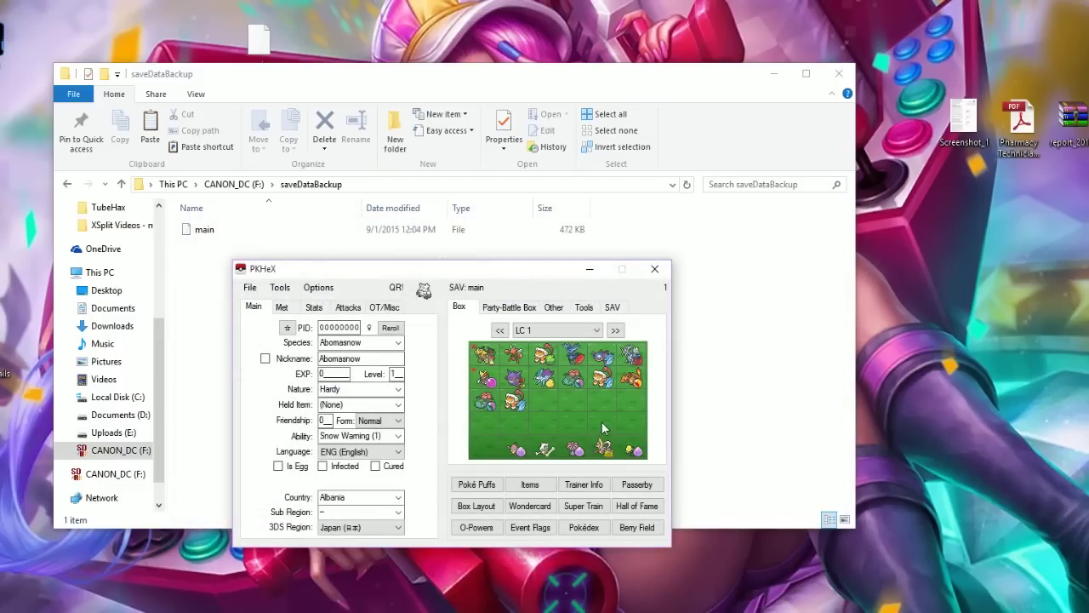
Browse the loaded save's Pokémon storage boxes from LC 1 to the VGC box.
click(501, 331)
click(500, 331)
click(501, 331)
click(500, 331)
click(500, 331)
click(614, 331)
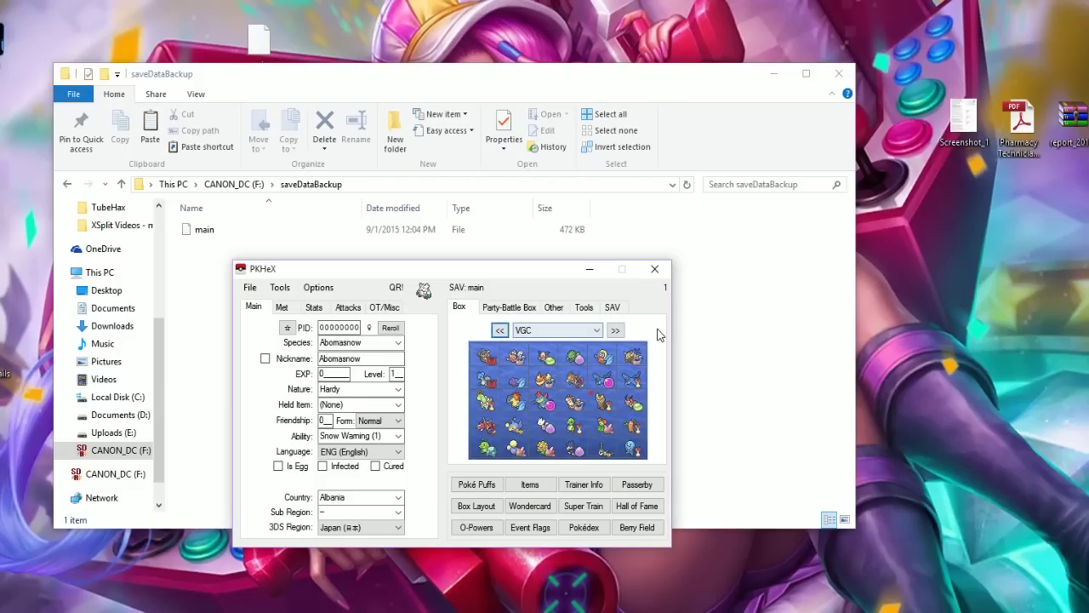
Go to BOX 30, load the Latias in its first slot for editing, and change the species to Latios.
click(615, 331)
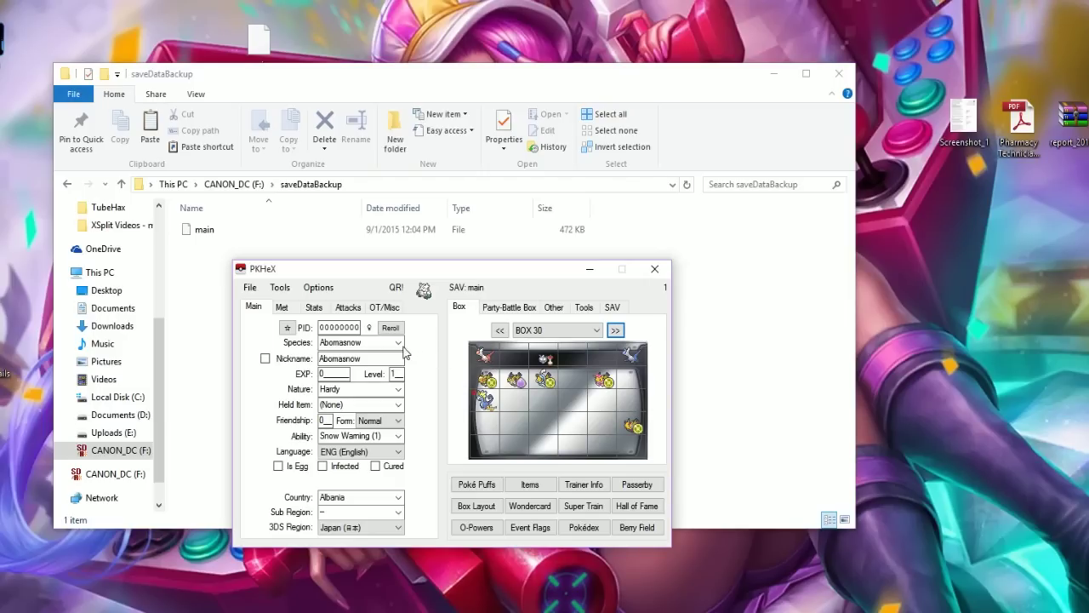
right_click(483, 354)
click(502, 363)
click(361, 342)
text(Latios)
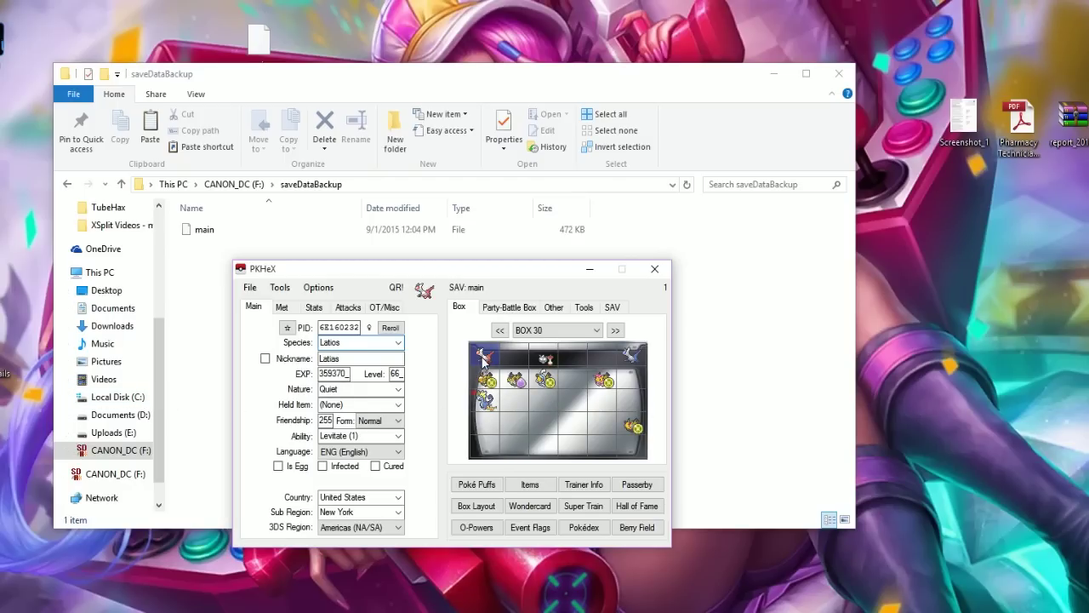
Store the edited Latios in the first slot of BOX 30, overwriting the Latias.
right_click(483, 357)
click(509, 380)
double_click(369, 344)
right_click(484, 360)
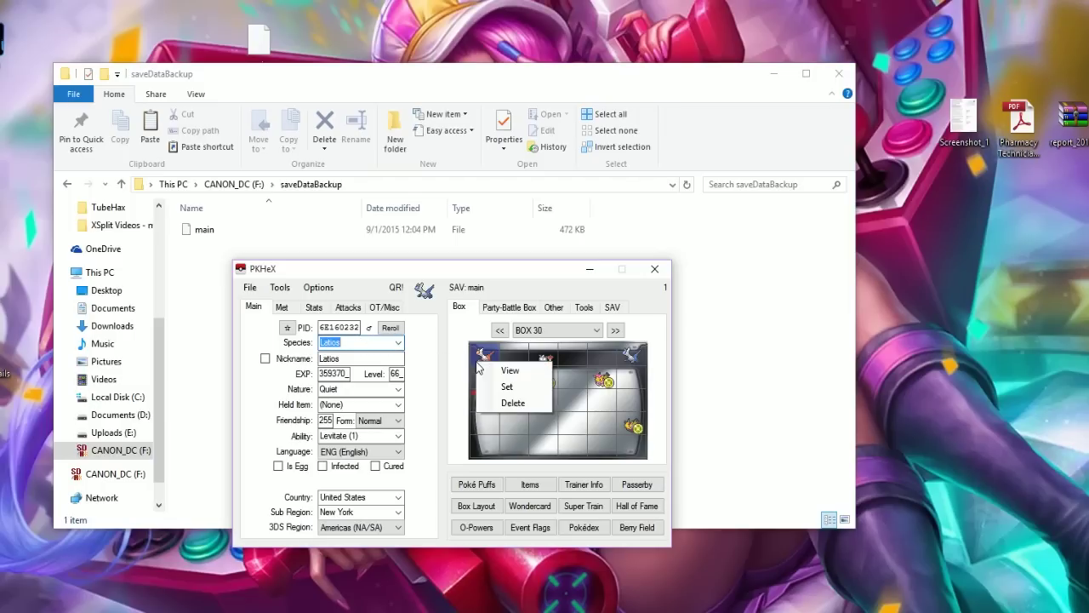
click(515, 384)
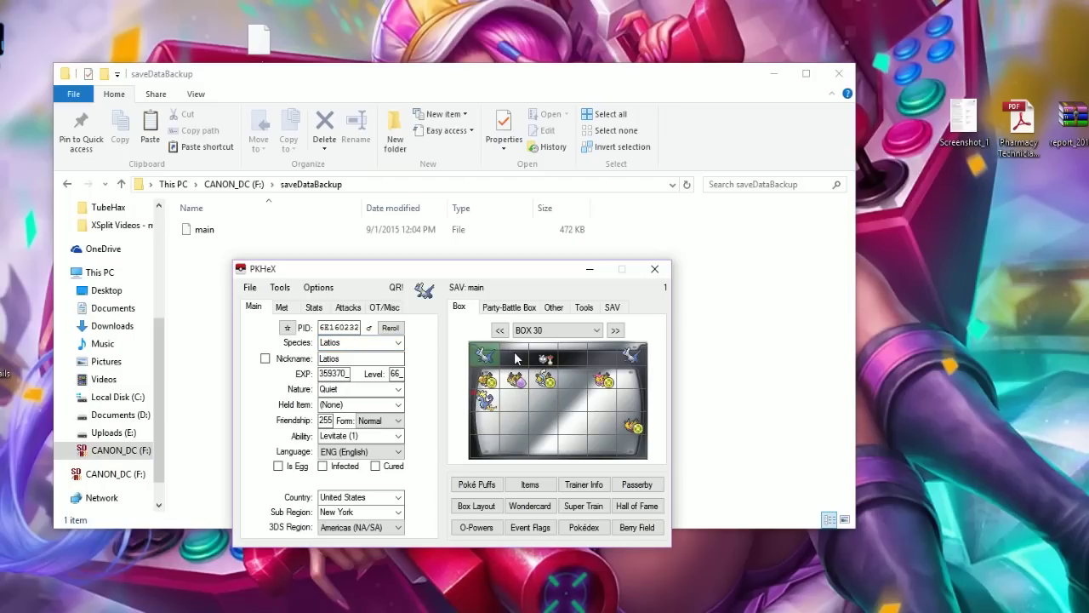
Export the edited save as main in the saveDataBackup folder on CANON_DC (F:), replacing the existing file.
click(626, 306)
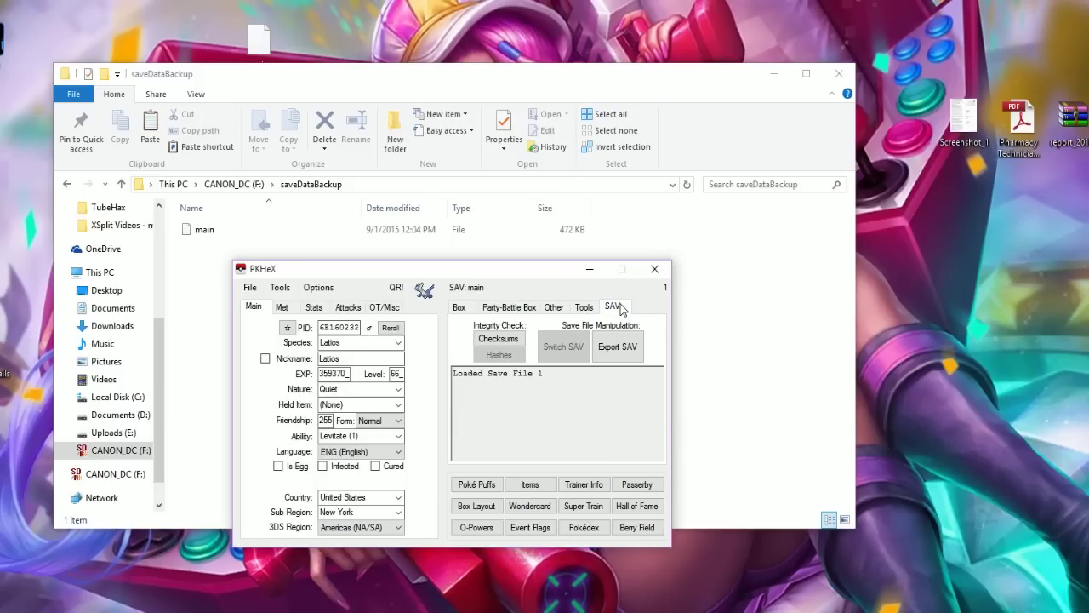
click(625, 347)
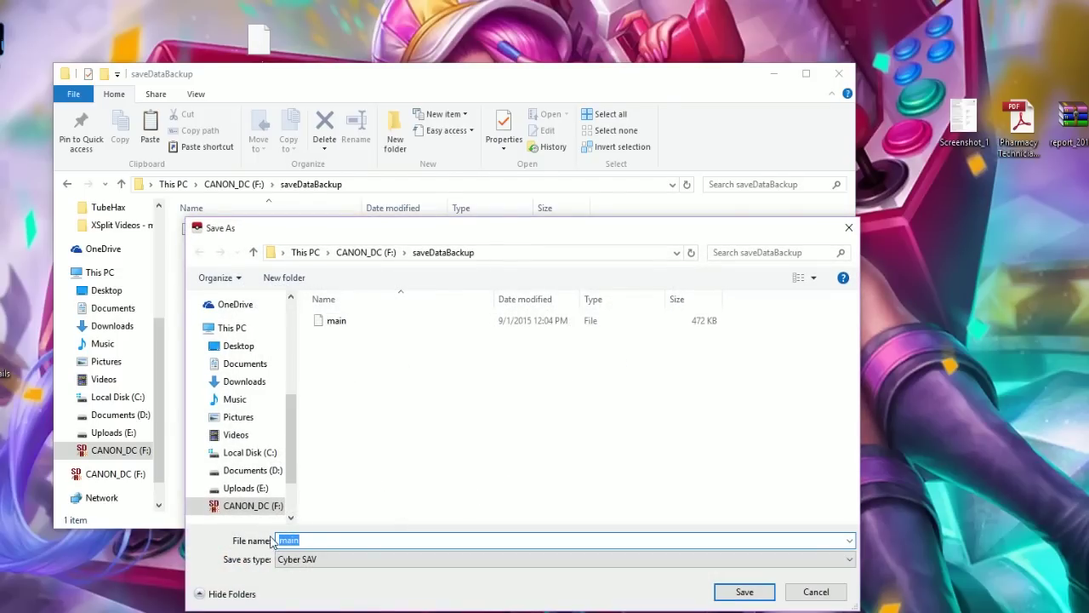
click(763, 593)
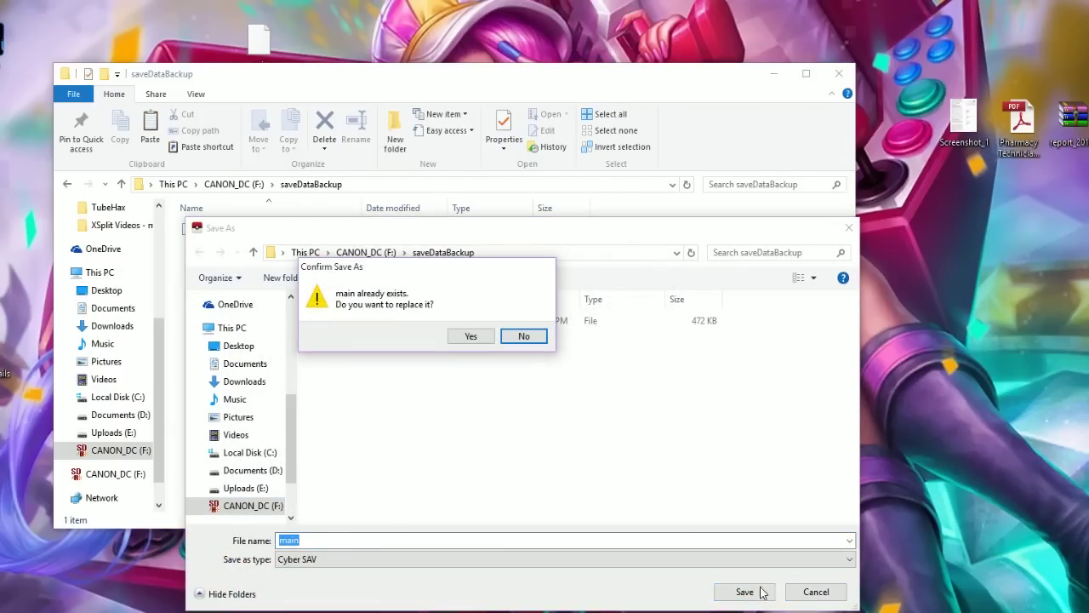
click(466, 337)
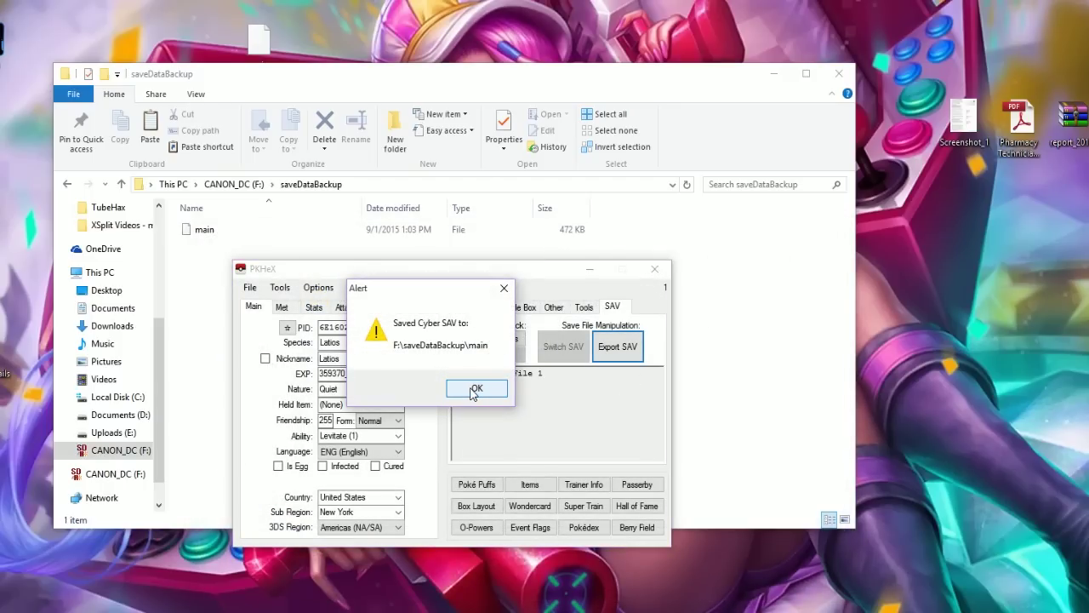
click(475, 390)
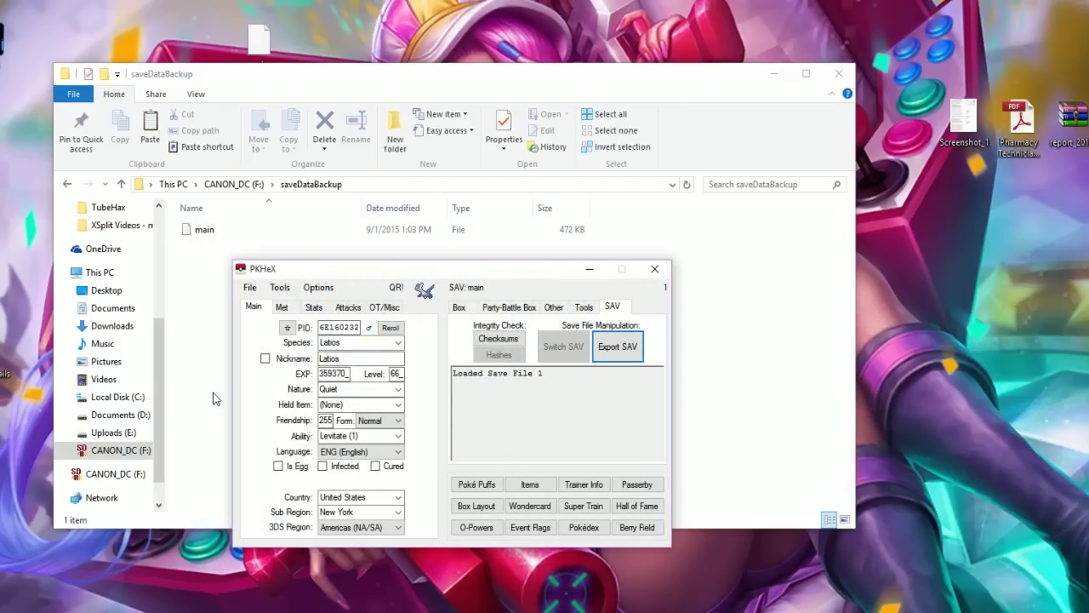
click(215, 388)
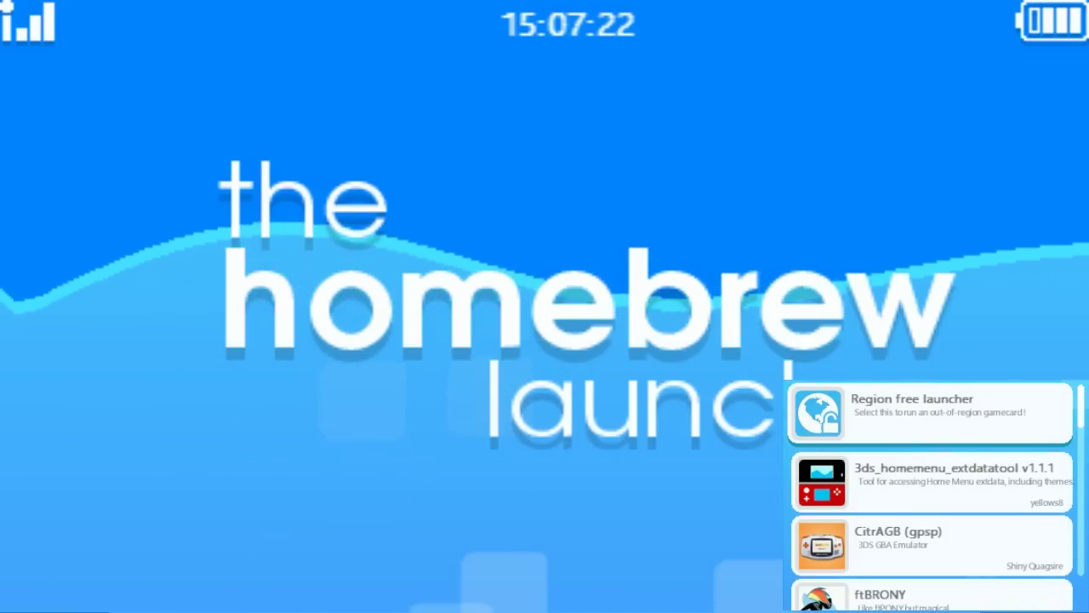
Switch to the homebrew launcher on the 3DS and launch save_manager with Pokémon Omega Ruby as the target title.
scroll(932, 496, down, 1)
scroll(932, 496, down, 4)
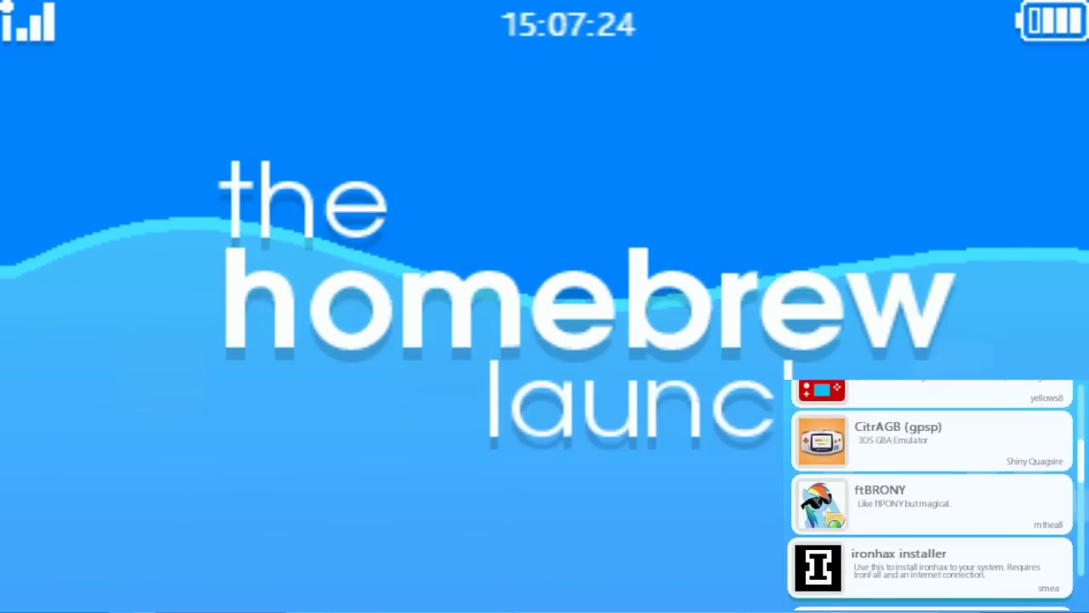
key(a)
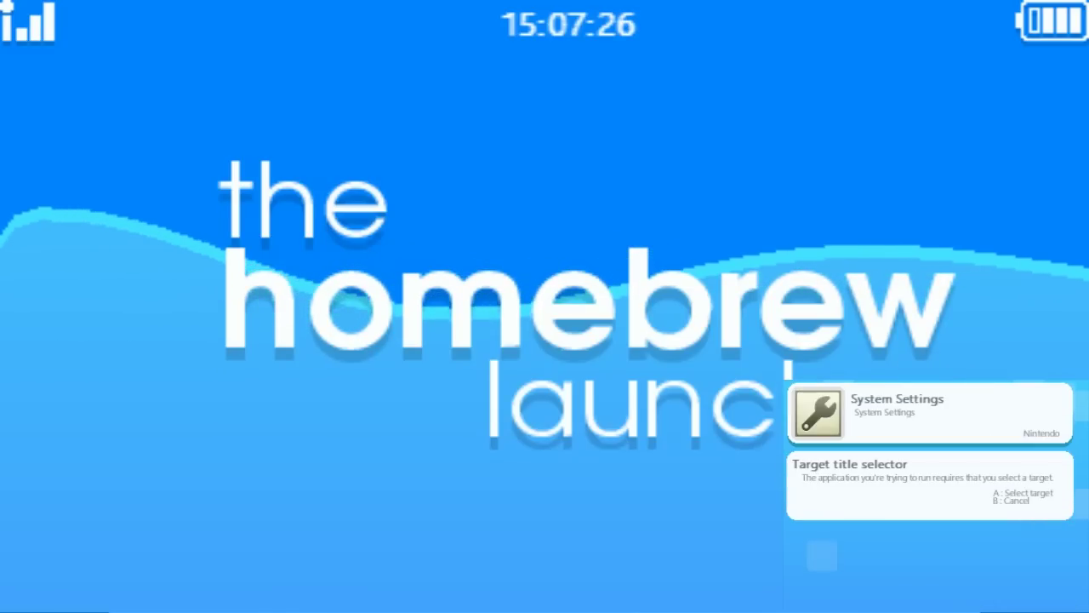
key(Down)
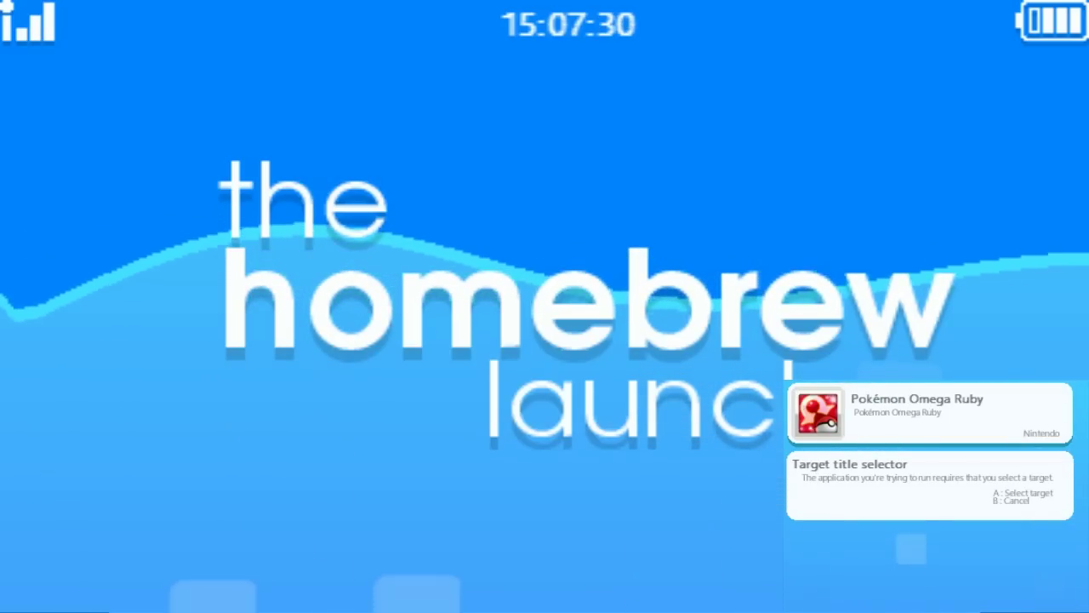
key(a)
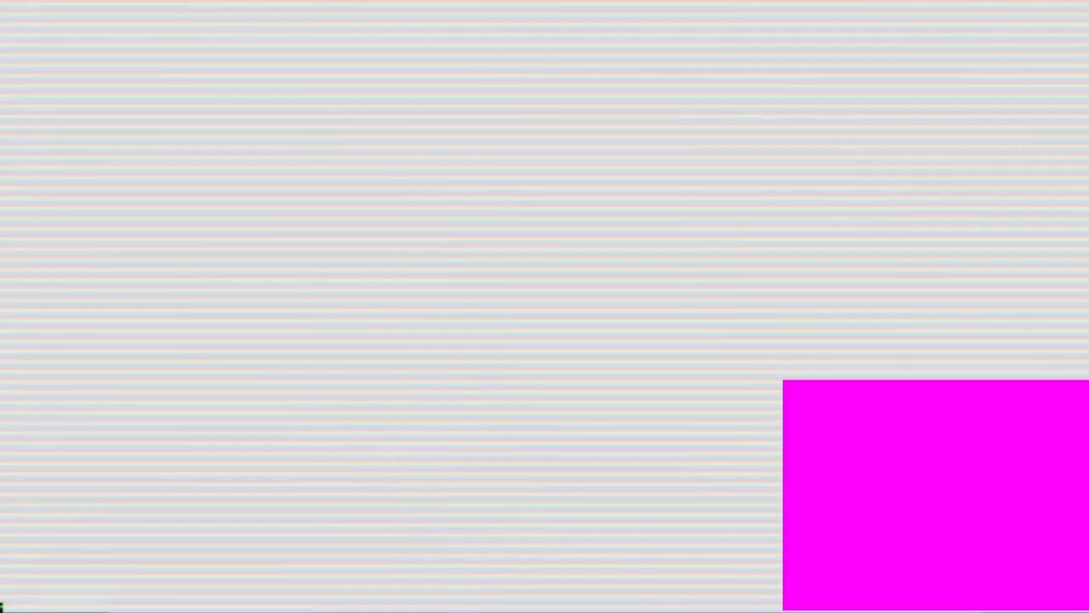